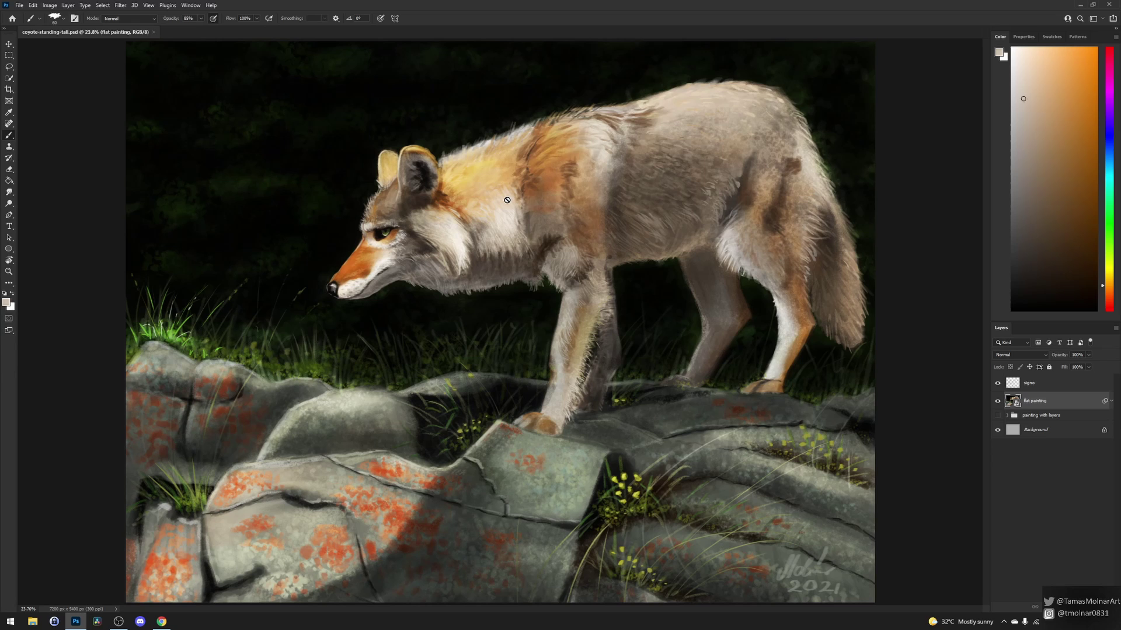
# Open General Preferences with Ctrl+K and from the menu, closing it unchanged each time, then return to the Brush tool
pyautogui.press('i')
pyautogui.hotkey('ctrl', 'k')
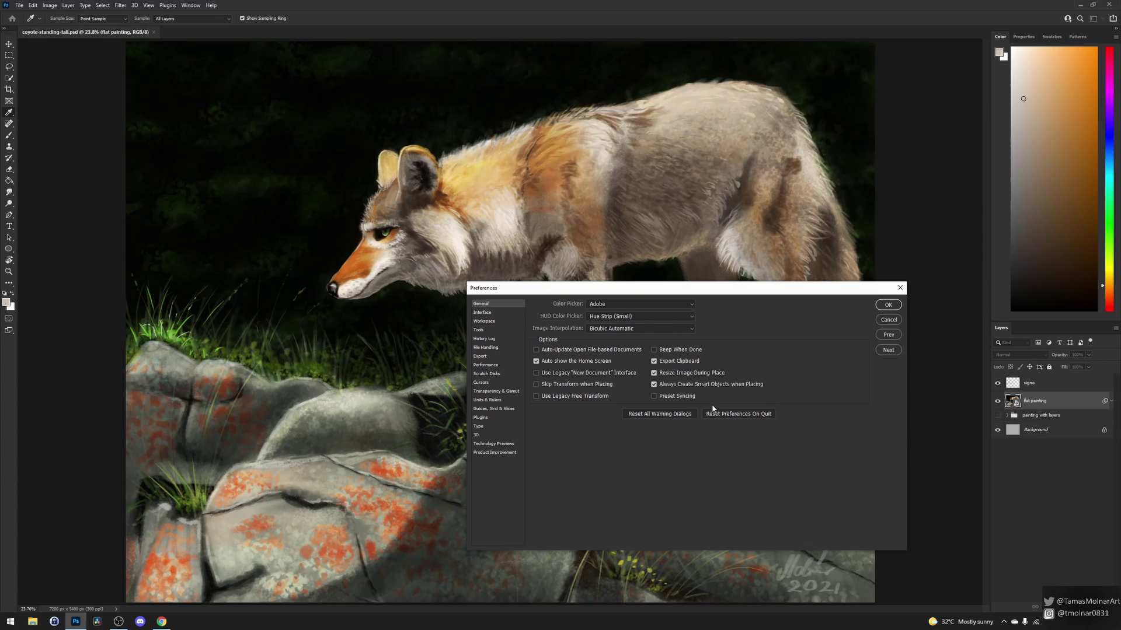
pyautogui.click(900, 288)
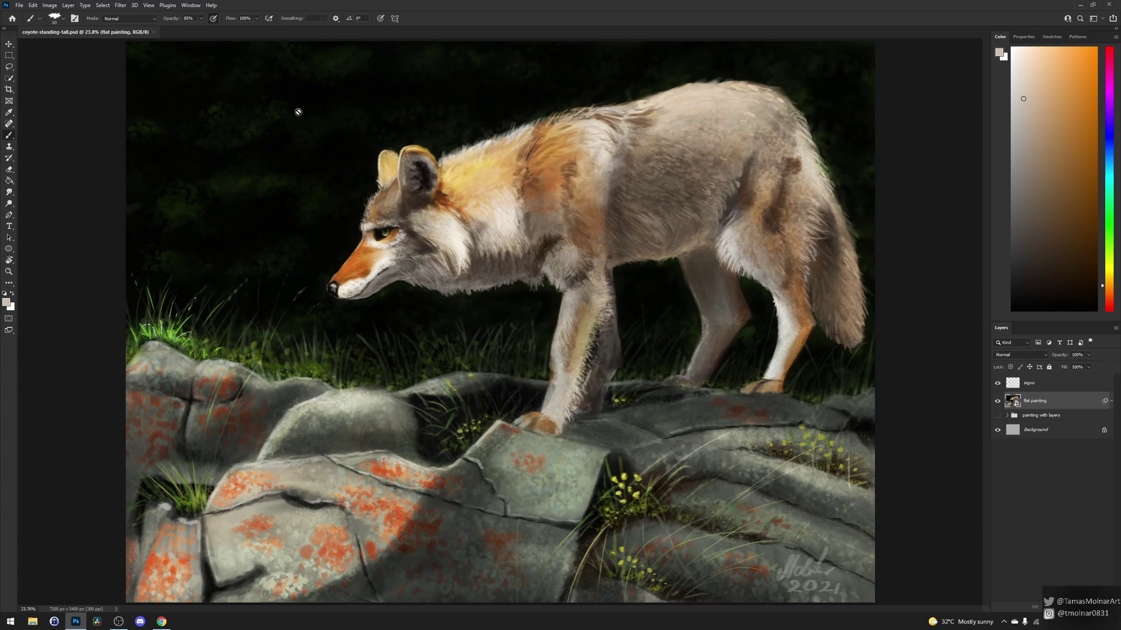
pyautogui.click(23, 5)
pyautogui.moveTo(36, 6)
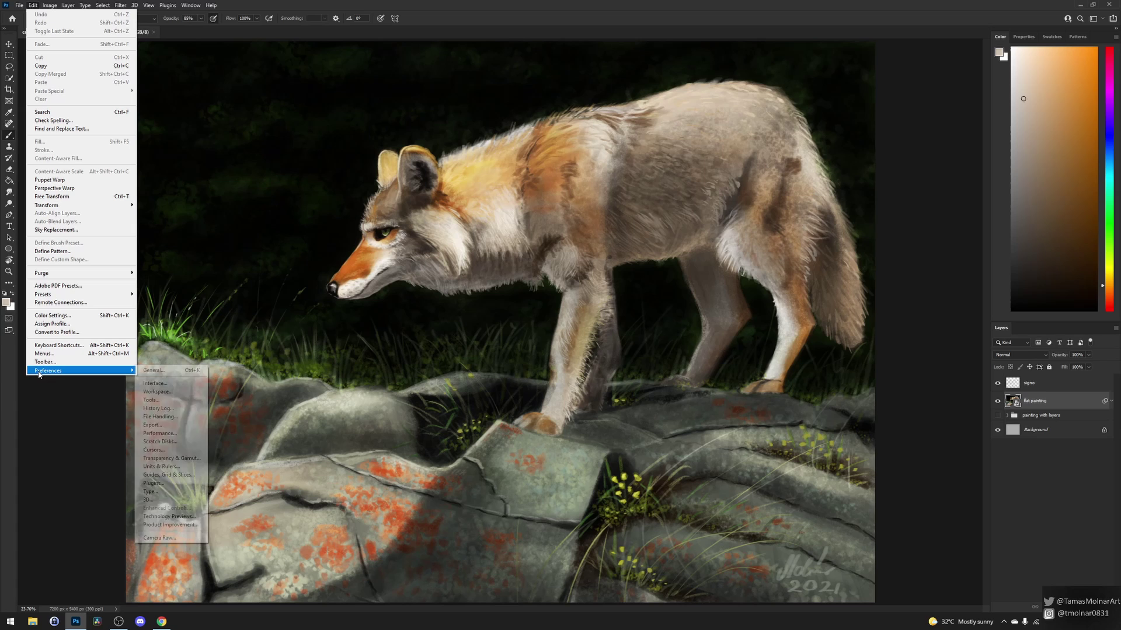
pyautogui.click(149, 369)
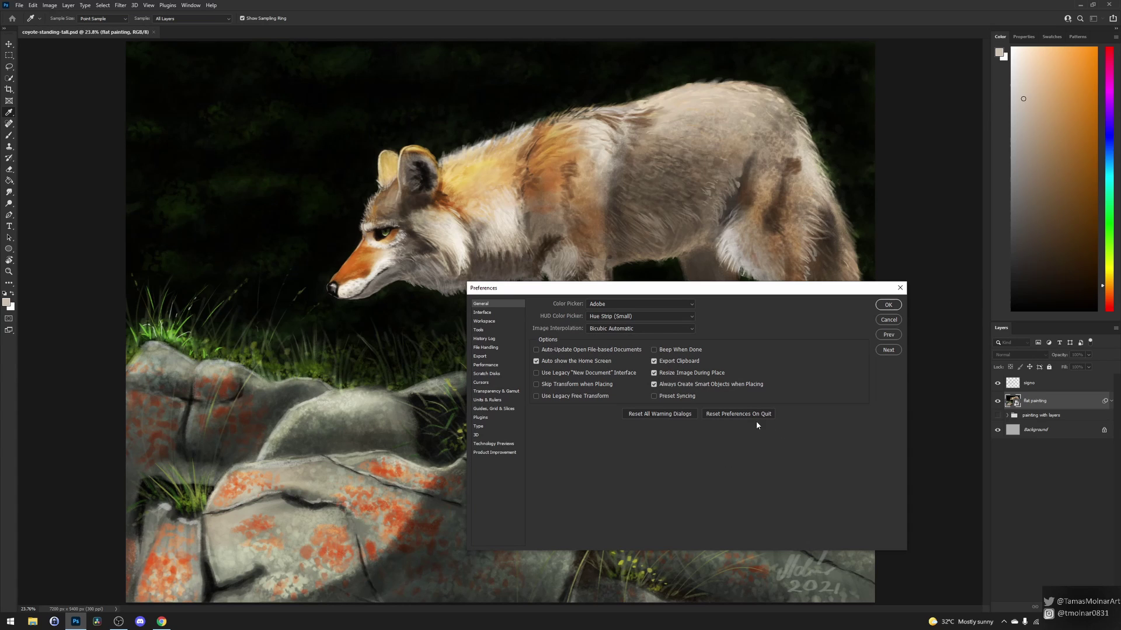
pyautogui.click(888, 304)
pyautogui.press('b')
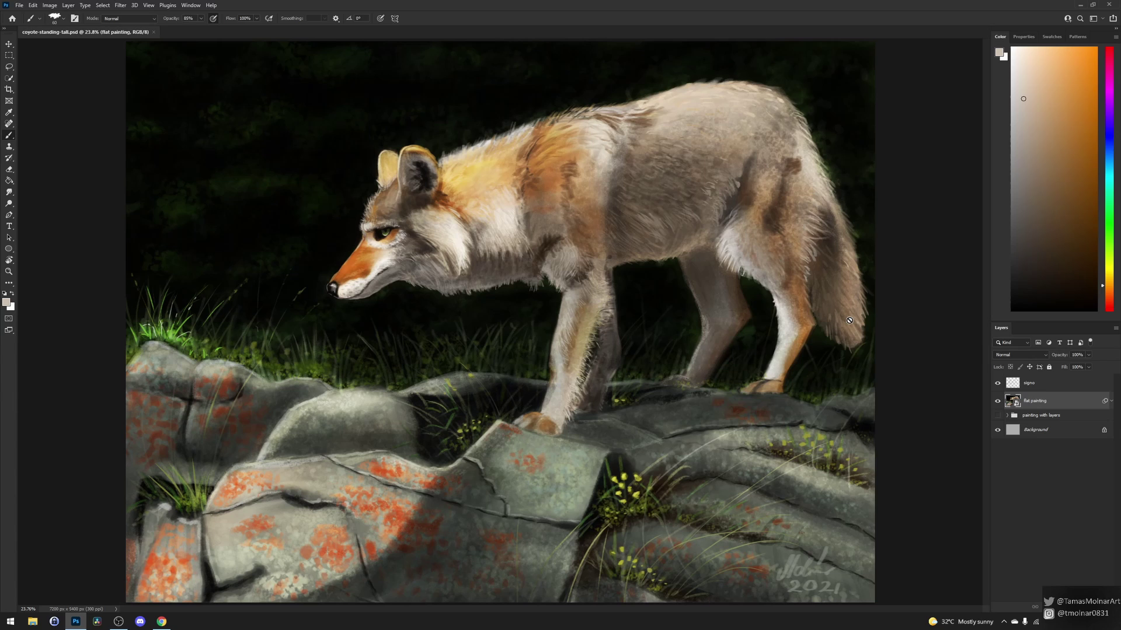
# Export the sketching and painting brush group with Export Selected Brushes, then return to the help page
pyautogui.click(63, 19)
pyautogui.click(78, 103)
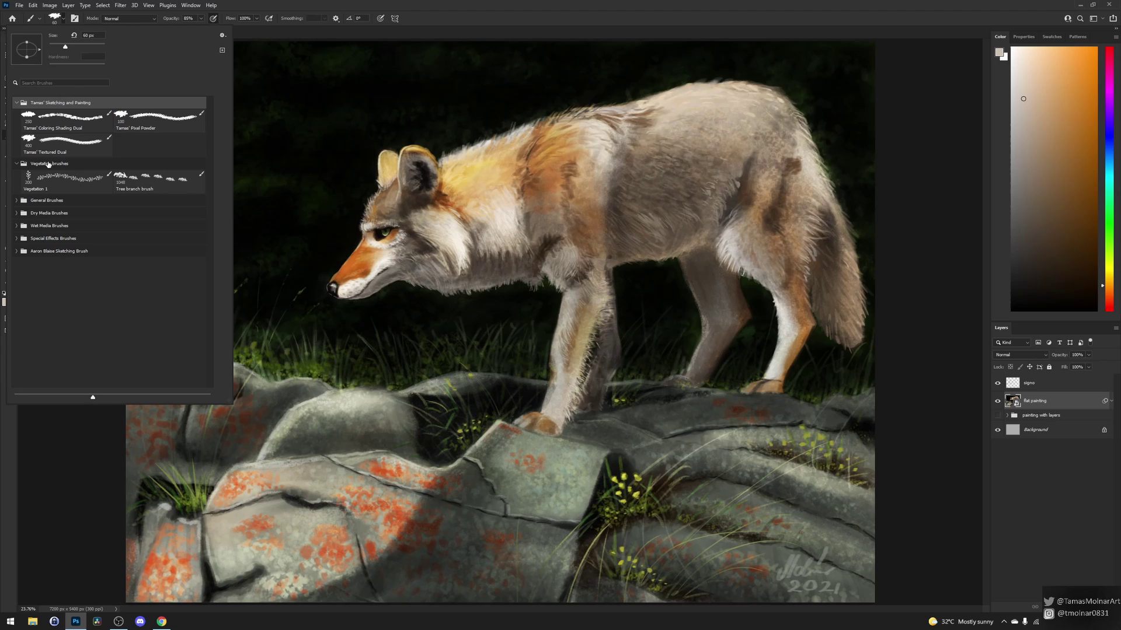
pyautogui.click(223, 36)
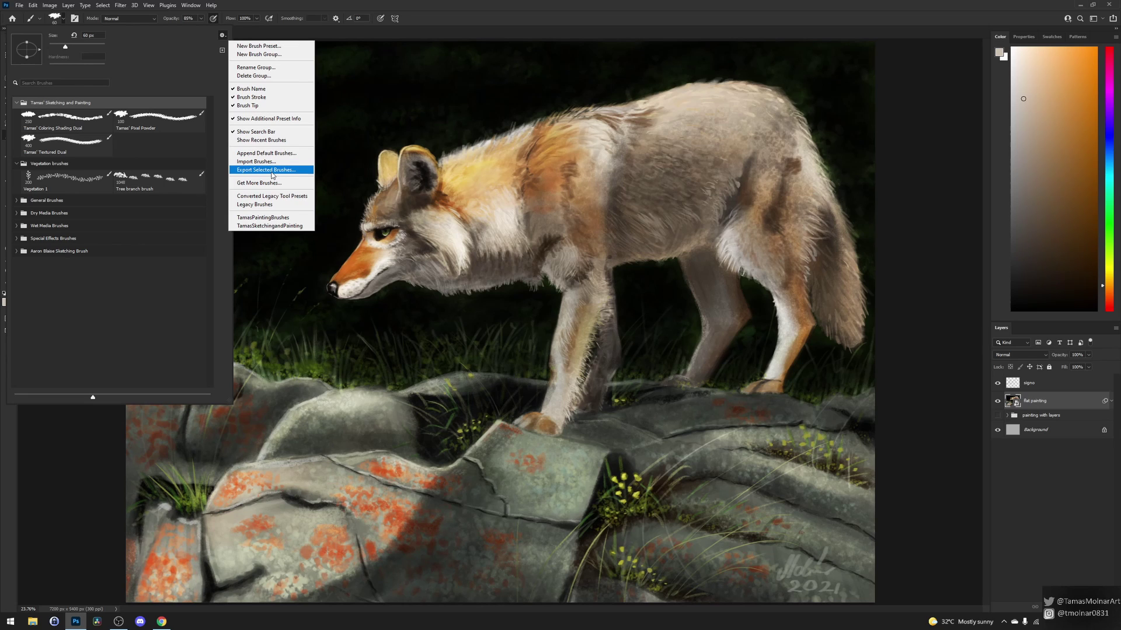
pyautogui.click(272, 171)
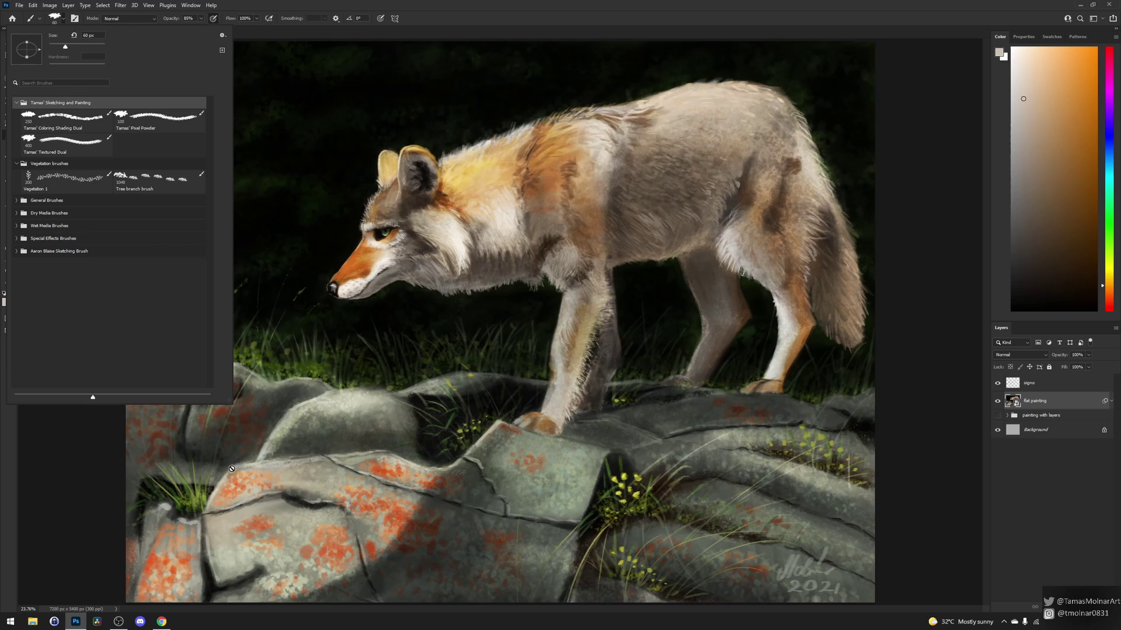
pyautogui.click(162, 622)
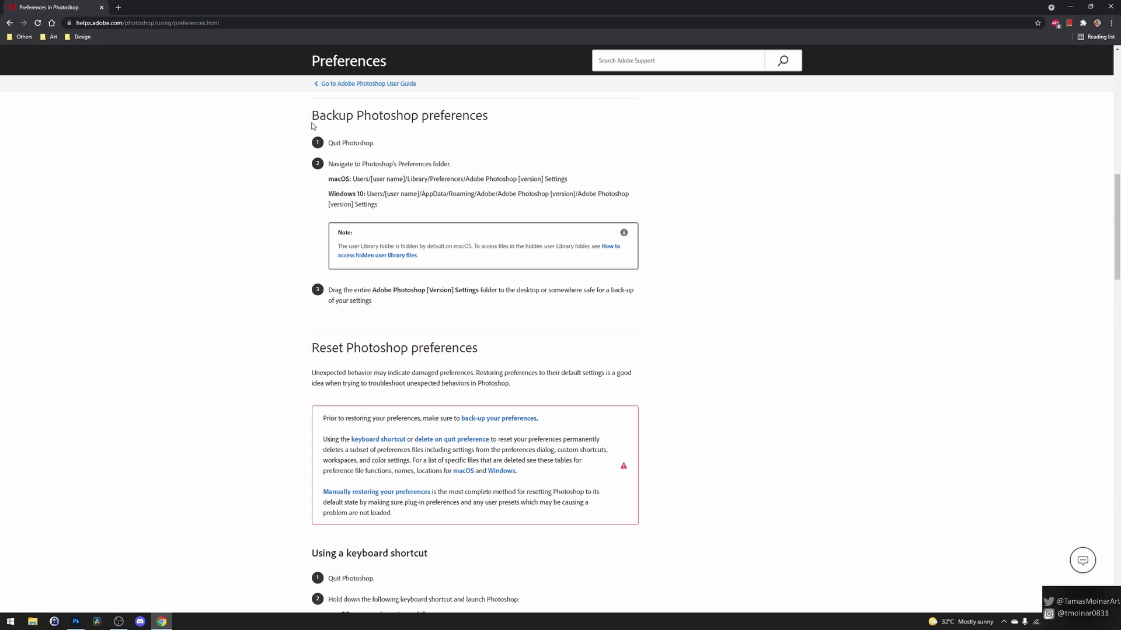
pyautogui.moveTo(309, 118); pyautogui.dragTo(285, 120)
pyautogui.click(255, 127)
pyautogui.moveTo(377, 143); pyautogui.dragTo(328, 143)
pyautogui.click(465, 143)
# Back in Photoshop, close the coyote painting document and exit the program via File > Exit
pyautogui.click(76, 622)
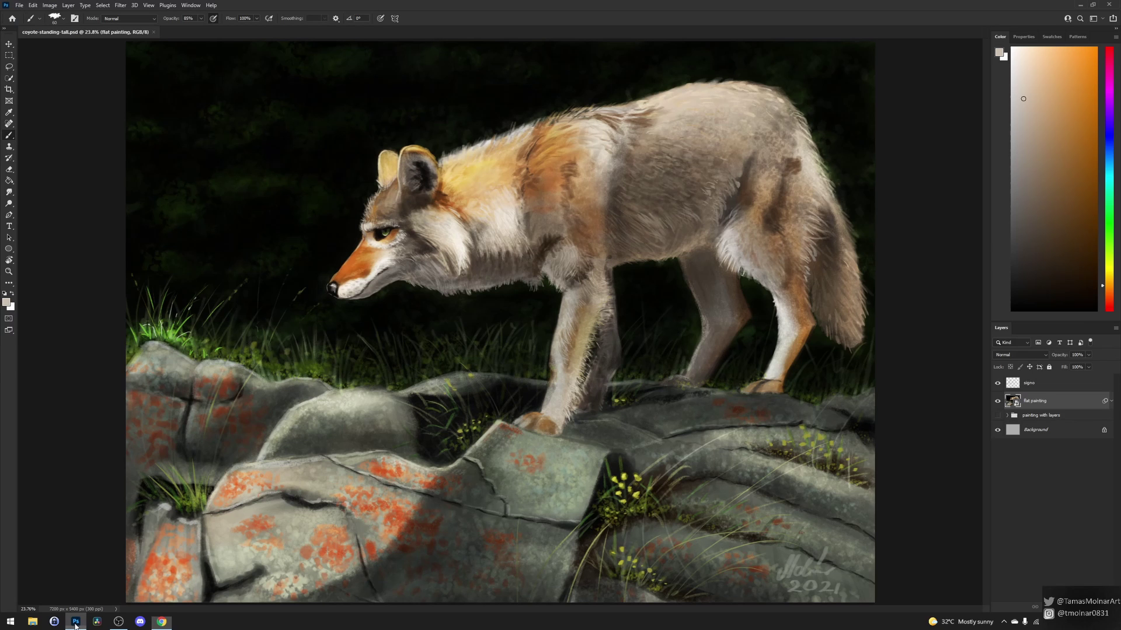
pyautogui.click(154, 32)
pyautogui.click(19, 5)
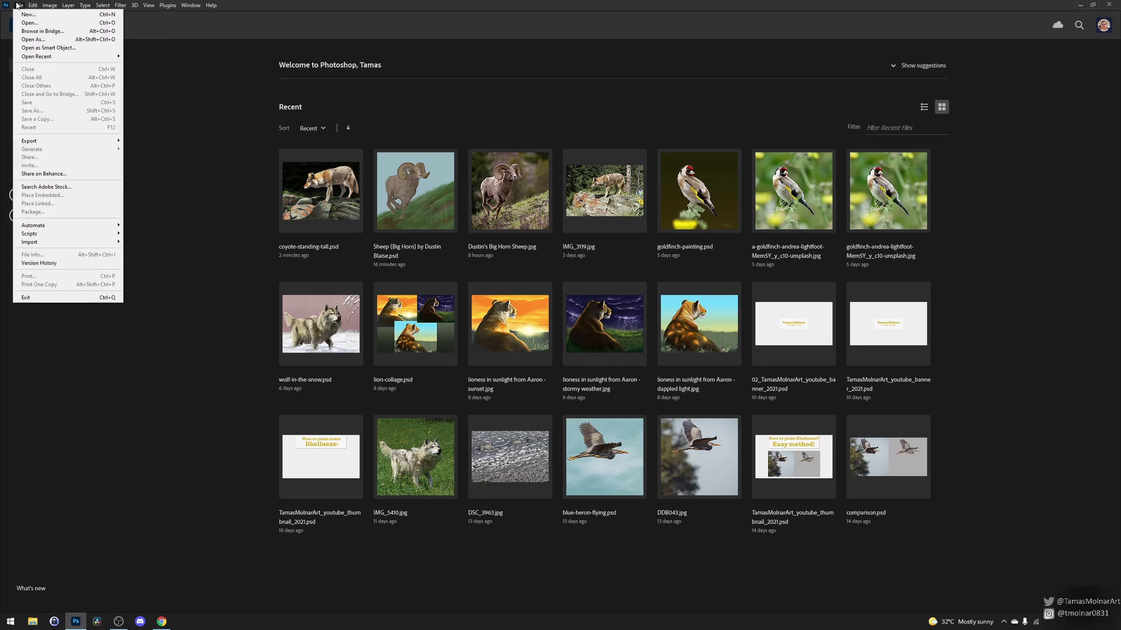
pyautogui.click(36, 299)
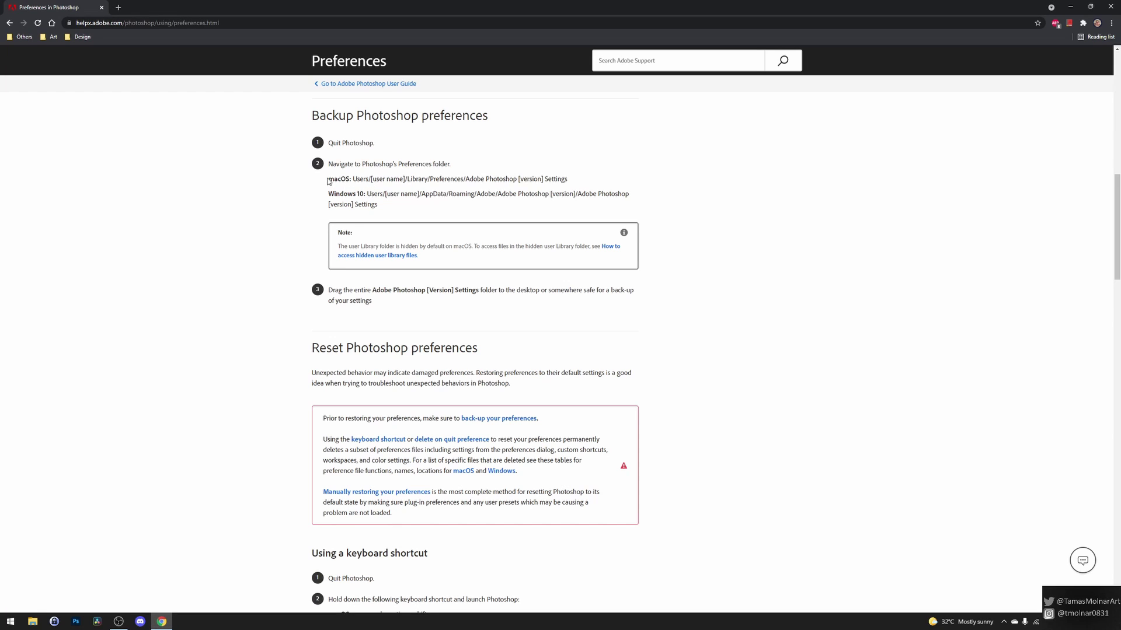
pyautogui.moveTo(327, 181); pyautogui.dragTo(588, 180)
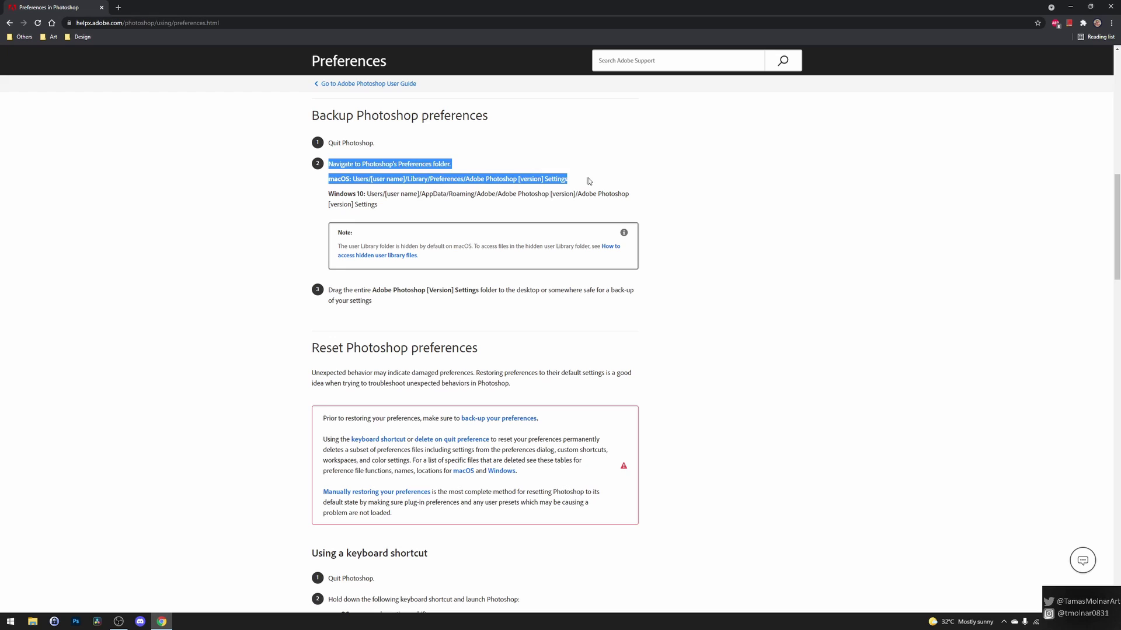
pyautogui.click(588, 181)
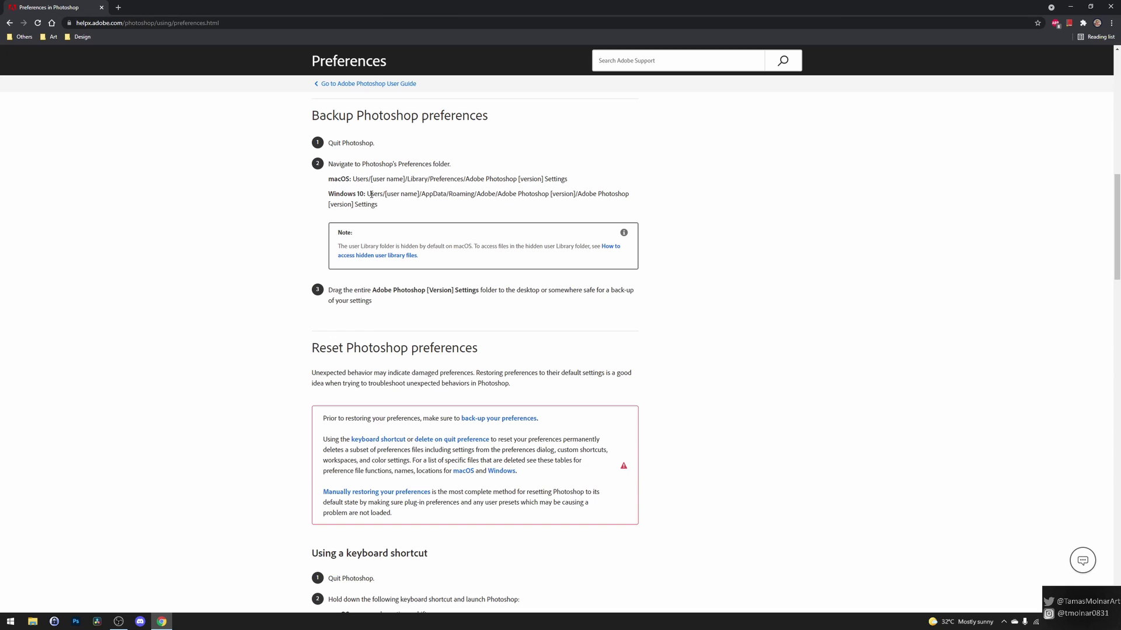
pyautogui.moveTo(372, 195); pyautogui.dragTo(656, 195)
pyautogui.click(656, 195)
# Browse This PC to Local Disk (C:) > Users > home folder, then start appending \App to the address path
pyautogui.click(33, 622)
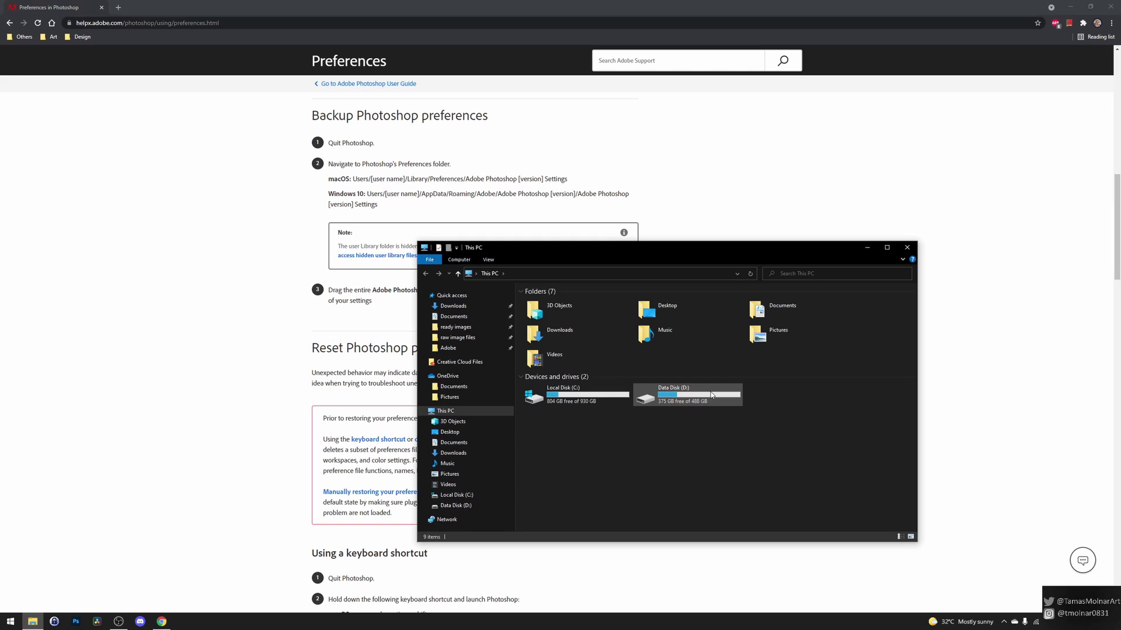
pyautogui.doubleClick(584, 395)
pyautogui.doubleClick(565, 333)
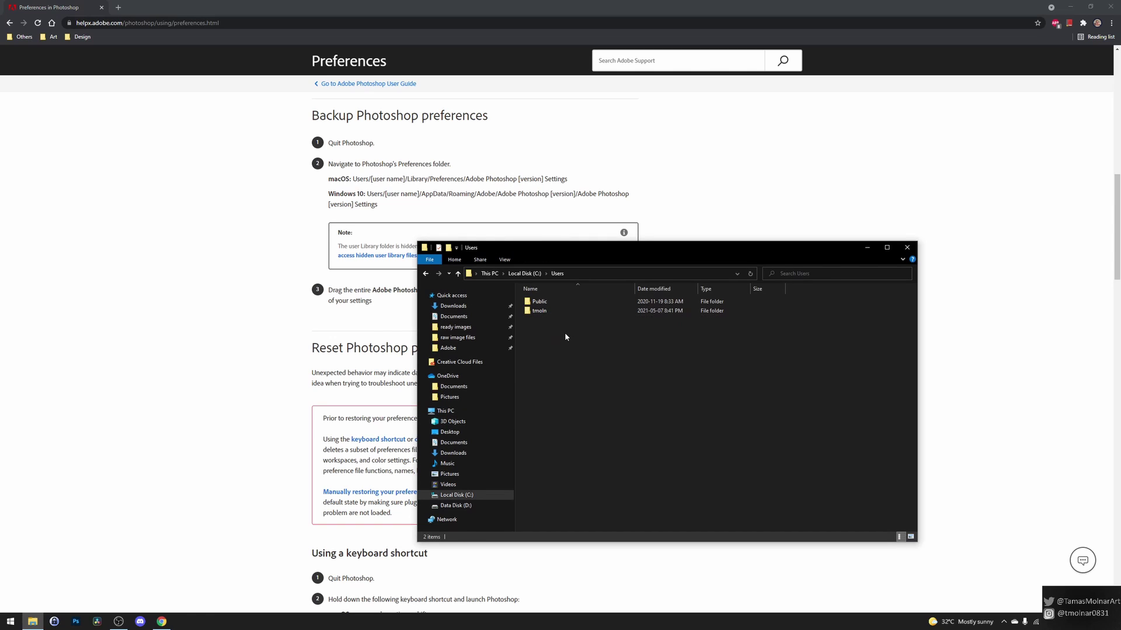
pyautogui.doubleClick(556, 309)
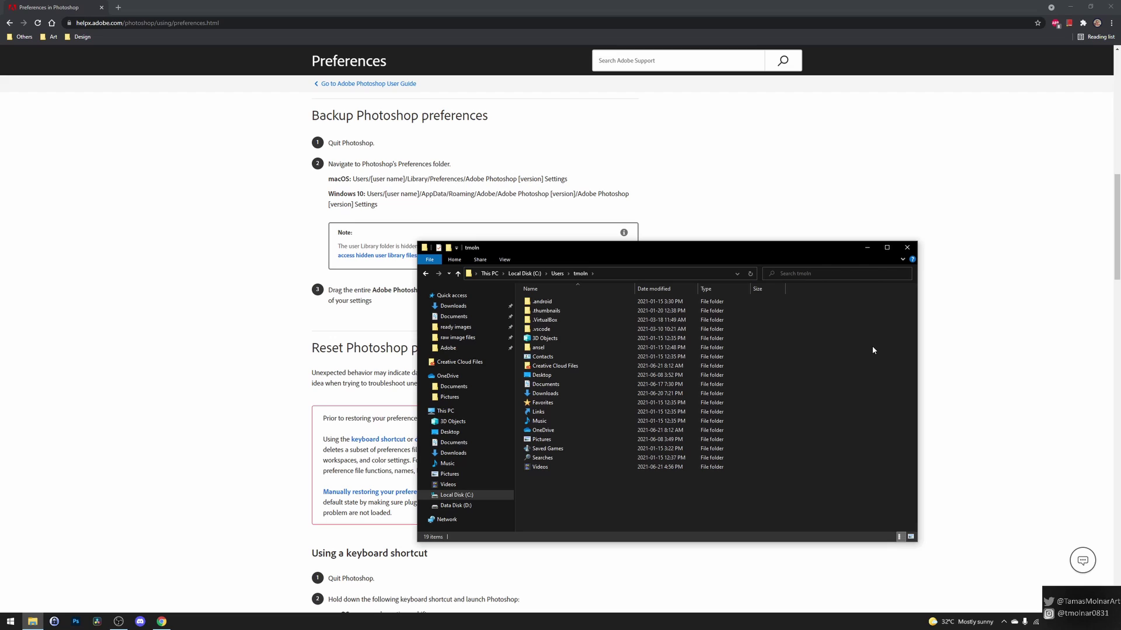
pyautogui.click(681, 272)
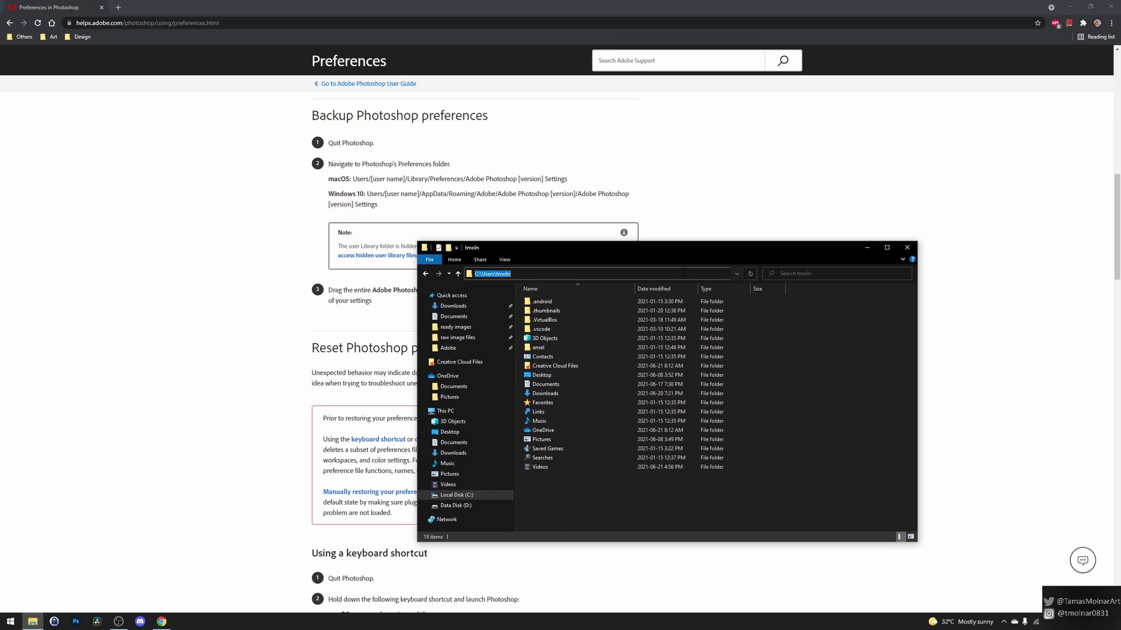
pyautogui.click(684, 274)
pyautogui.write('\\')
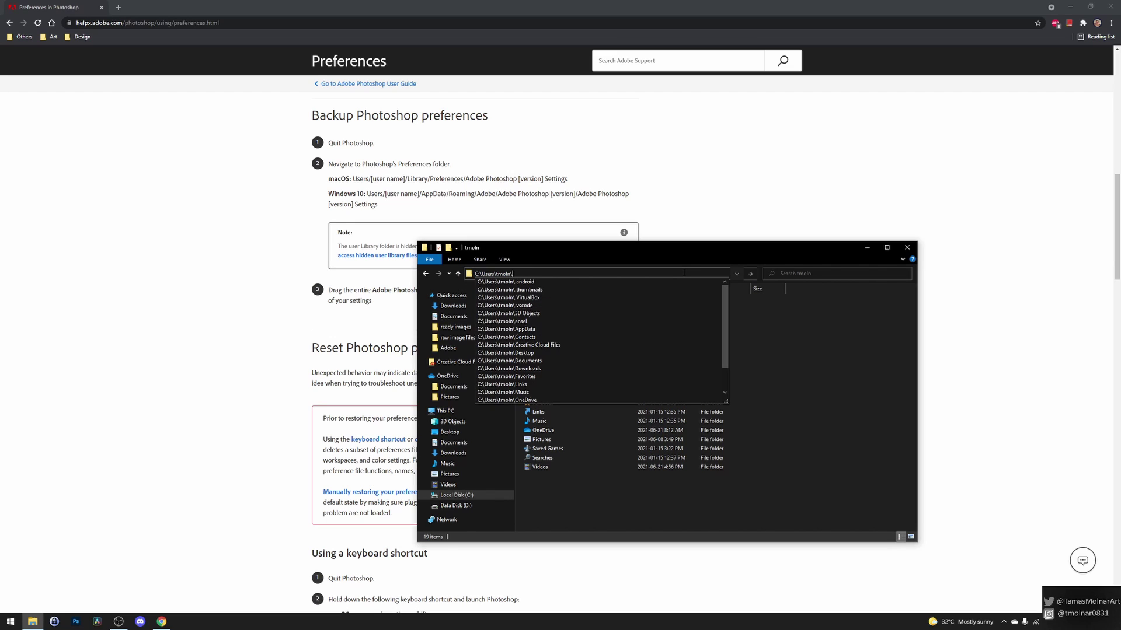
pyautogui.write('App')
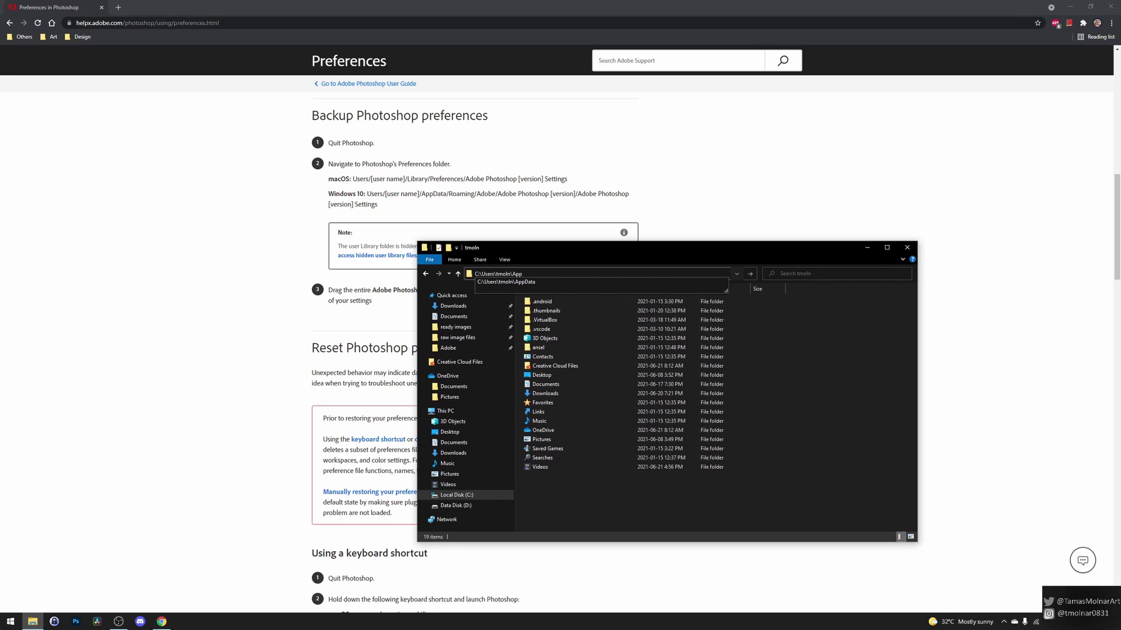
# Go to AppData, then open Roaming > Adobe > Adobe Photoshop 2021
pyautogui.write('Data')
pyautogui.press('Return')
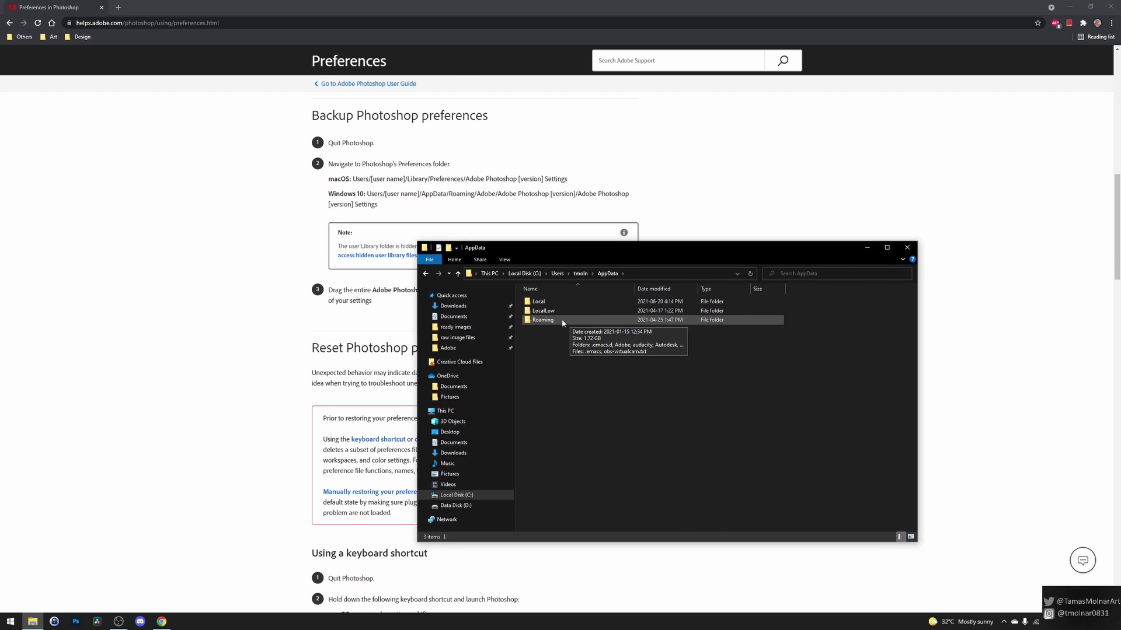
pyautogui.doubleClick(570, 321)
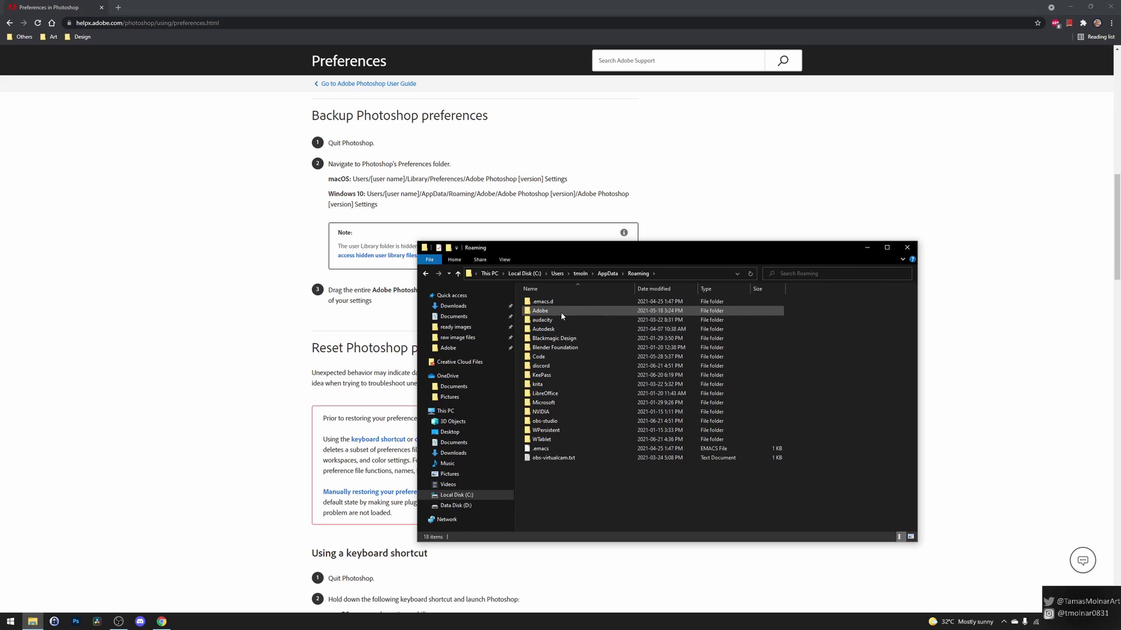
pyautogui.doubleClick(561, 314)
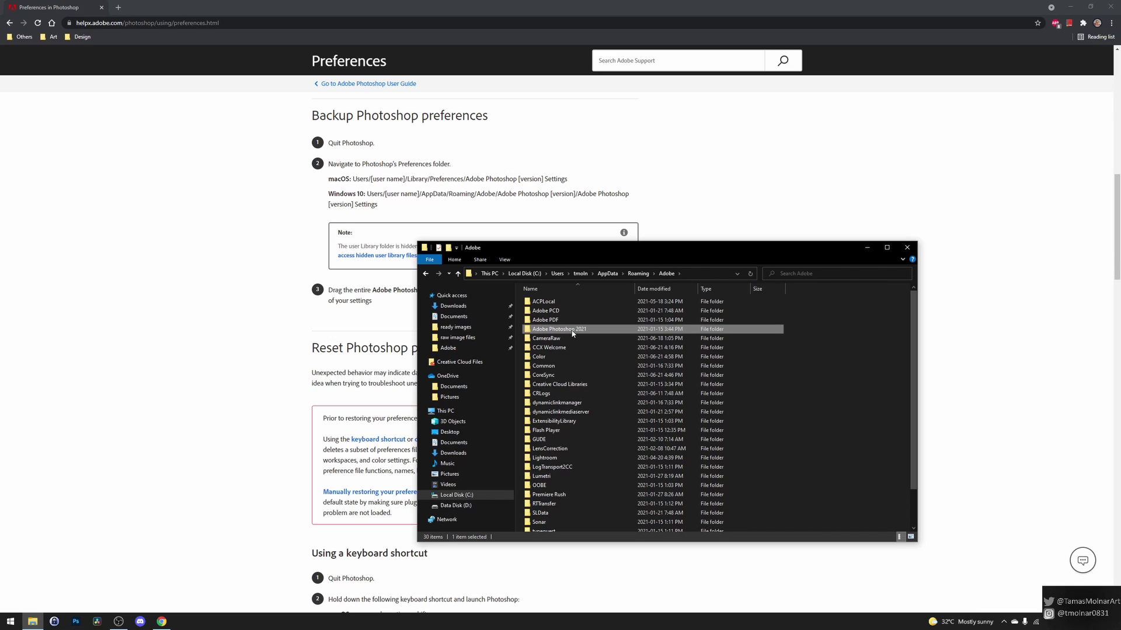
pyautogui.doubleClick(572, 331)
# Copy the Adobe Photoshop 2021 Settings folder for backup and move the Explorer window lower left
pyautogui.click(580, 303)
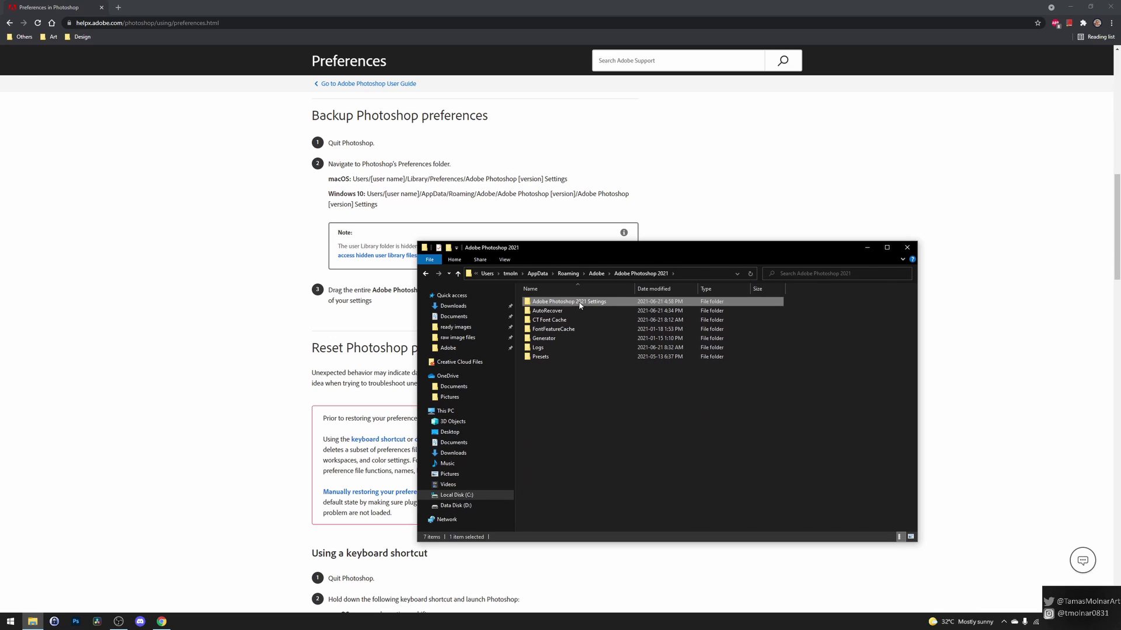
pyautogui.rightClick(579, 303)
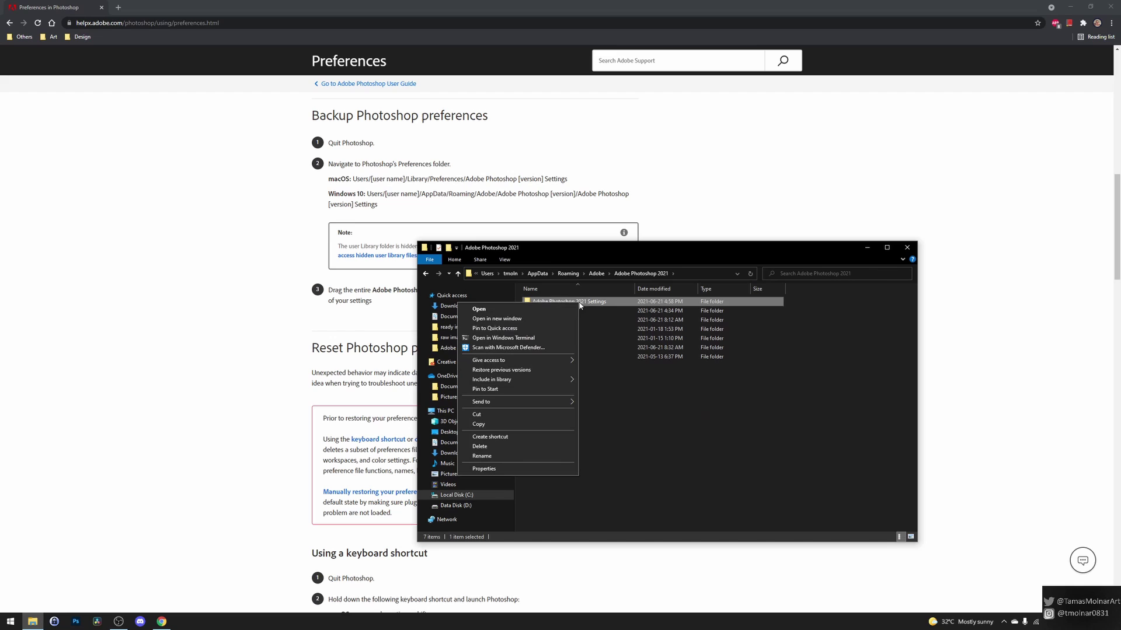
pyautogui.click(549, 425)
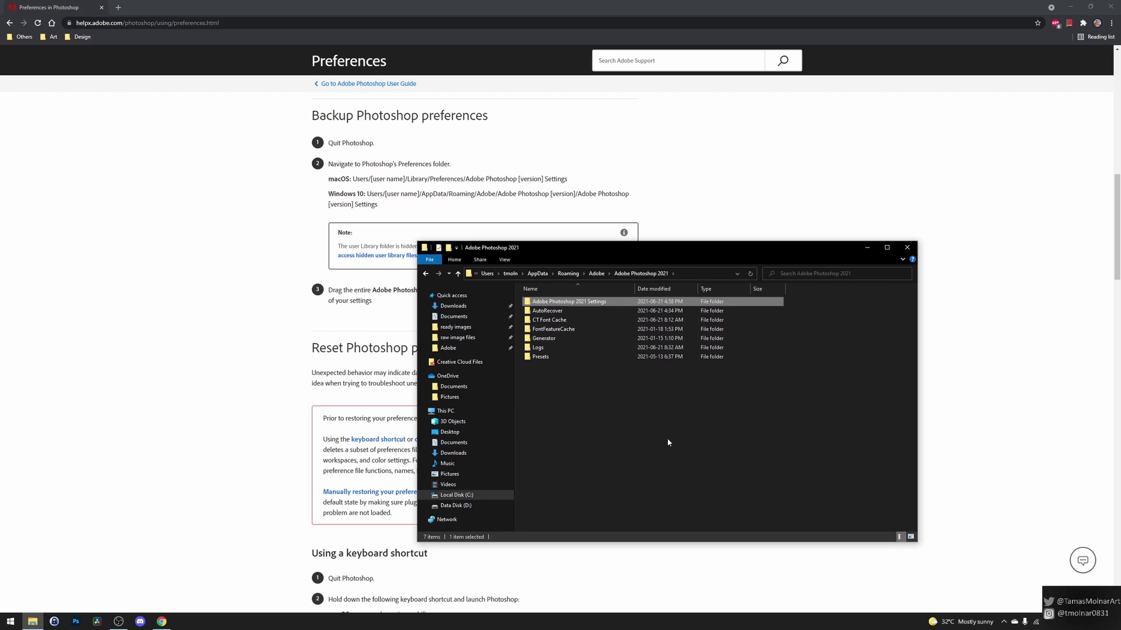
pyautogui.click(685, 452)
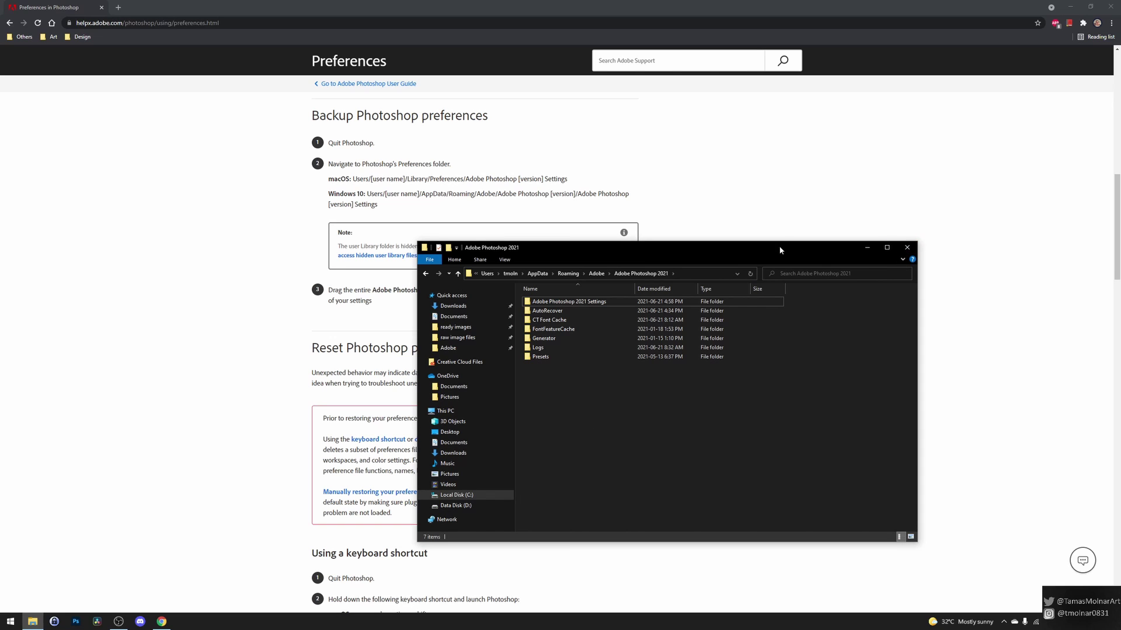
pyautogui.moveTo(779, 245); pyautogui.dragTo(577, 347)
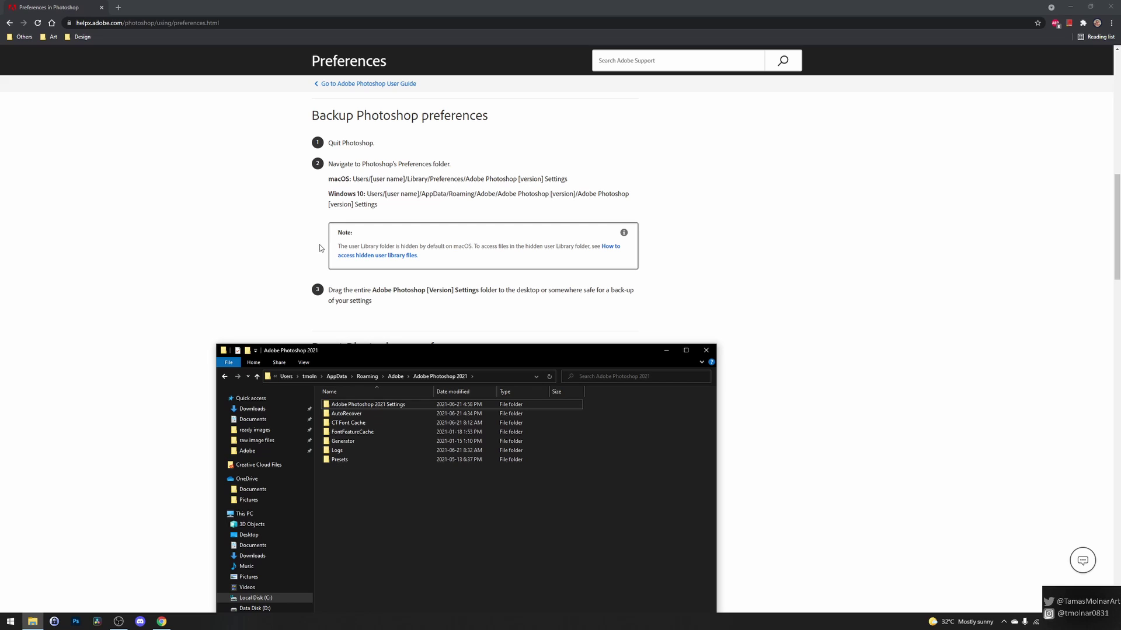
# Close File Explorer and briefly highlight the macOS preferences folder path on the help page
pyautogui.click(708, 350)
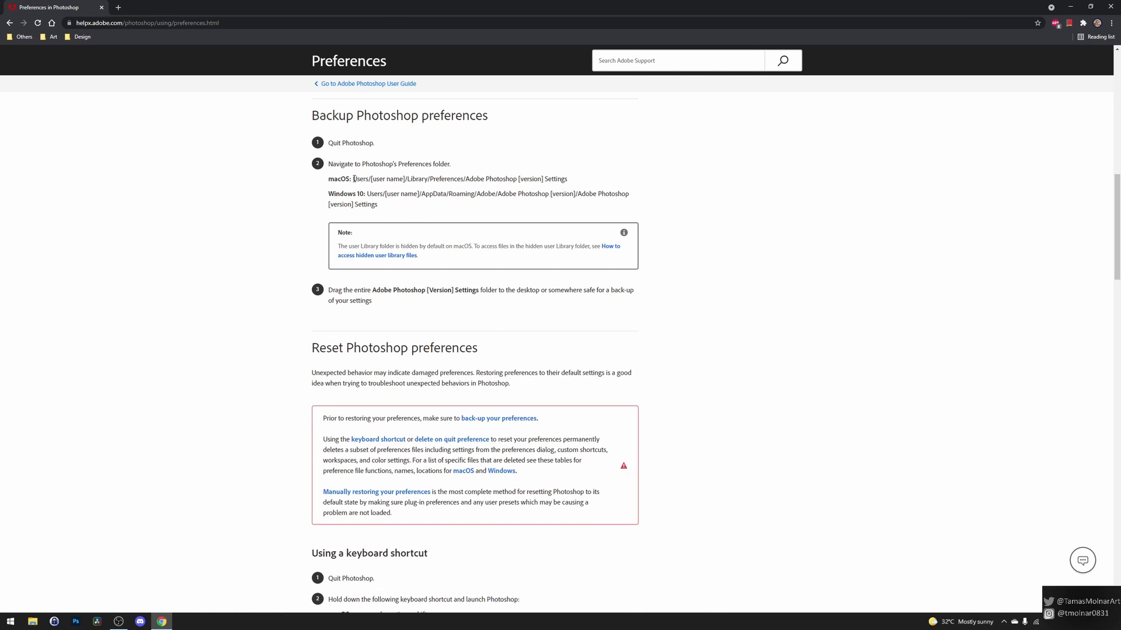
pyautogui.moveTo(353, 178); pyautogui.dragTo(588, 180)
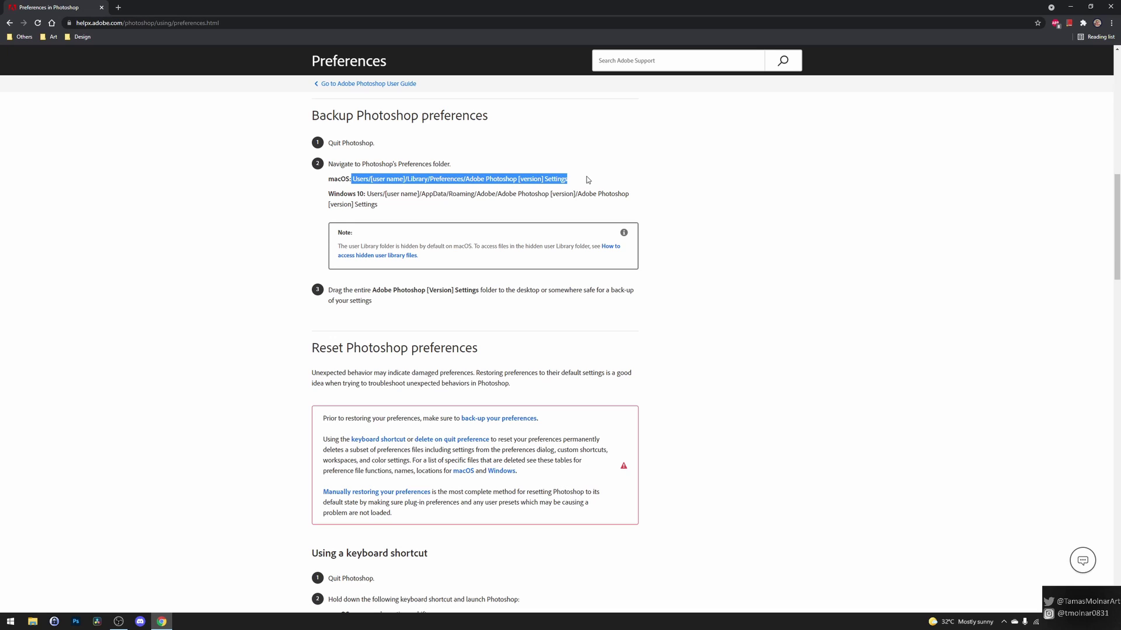
pyautogui.click(588, 179)
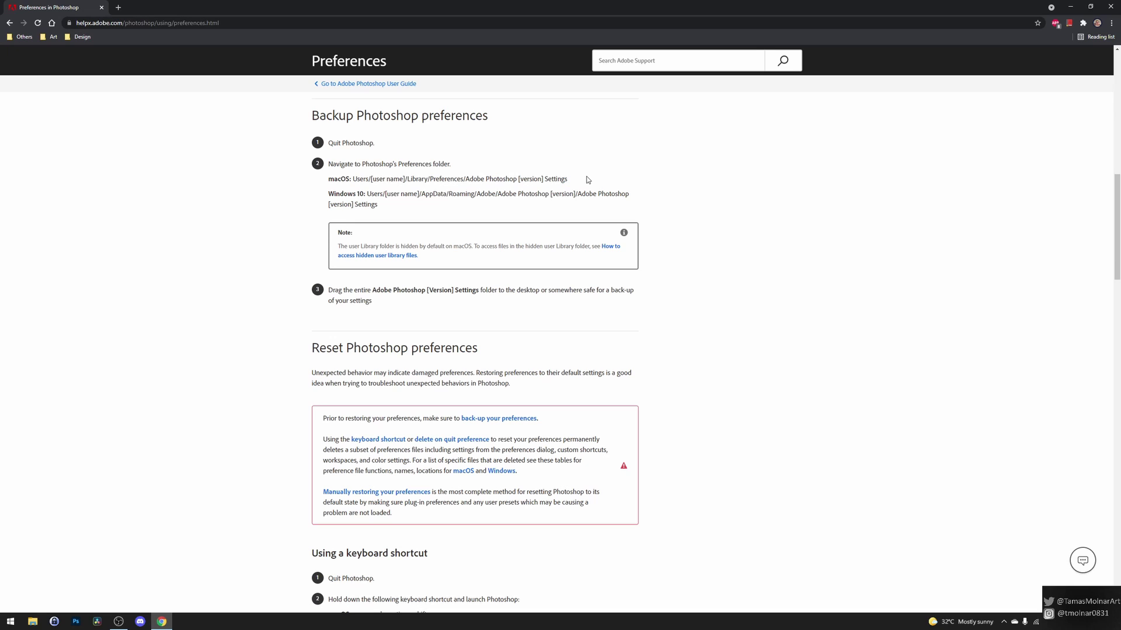